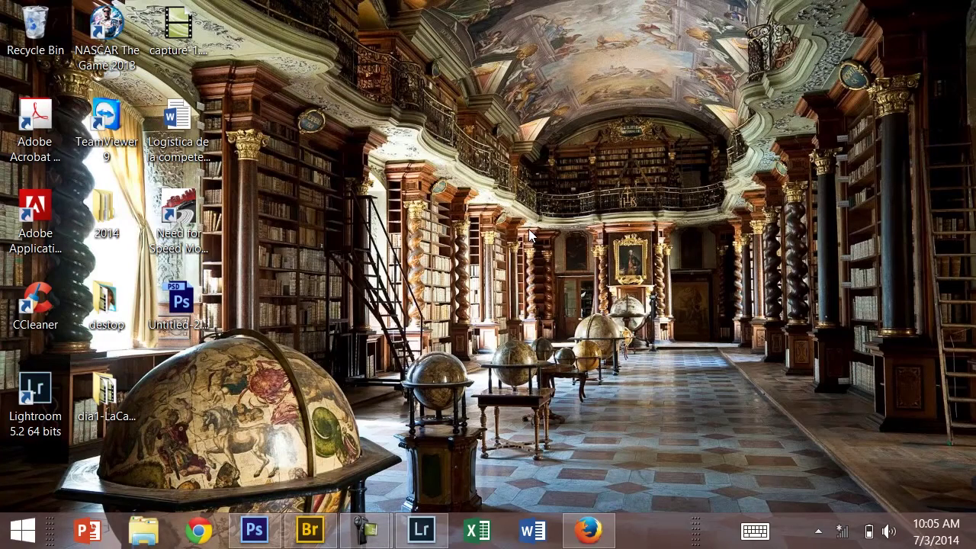
- Bring the Lightroom Catalog Escolar window to full screen and scroll the left panel up to Carpetas
{"action": "key", "text": "super+Tab"}
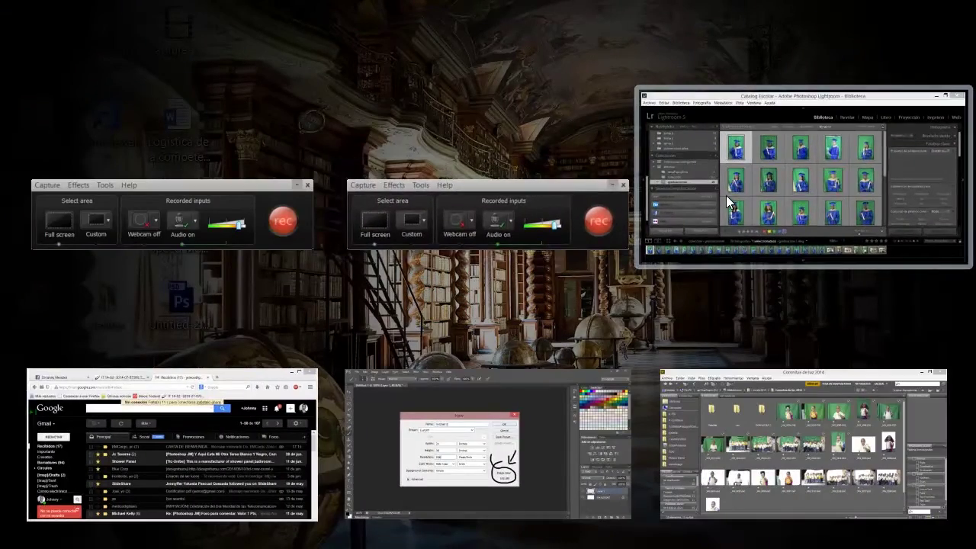
{"action": "left_click", "coordinate": [726, 195]}
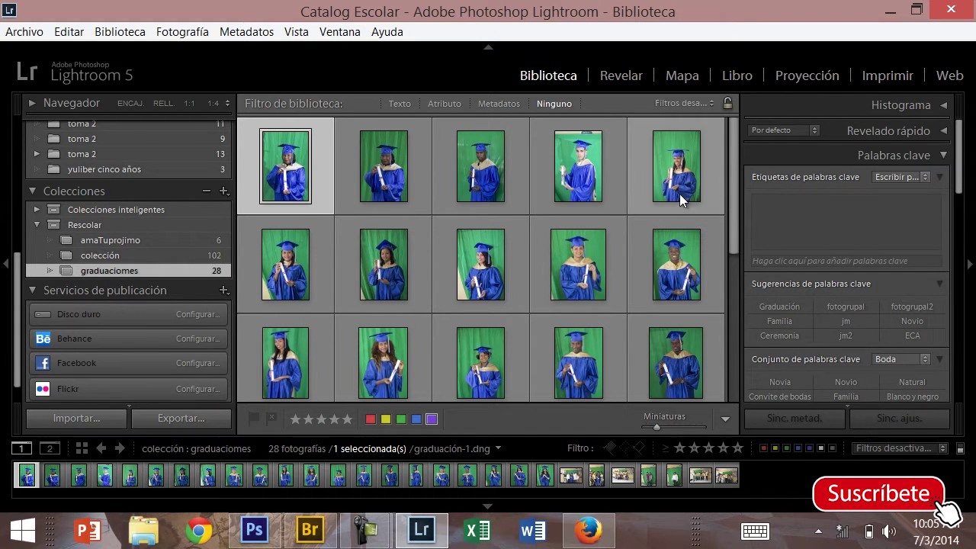
{"action": "scroll", "coordinate": [95, 245], "scroll_direction": "up", "scroll_amount": 1}
{"action": "scroll", "coordinate": [95, 244], "scroll_direction": "up", "scroll_amount": 3}
{"action": "scroll", "coordinate": [107, 241], "scroll_direction": "up", "scroll_amount": 3}
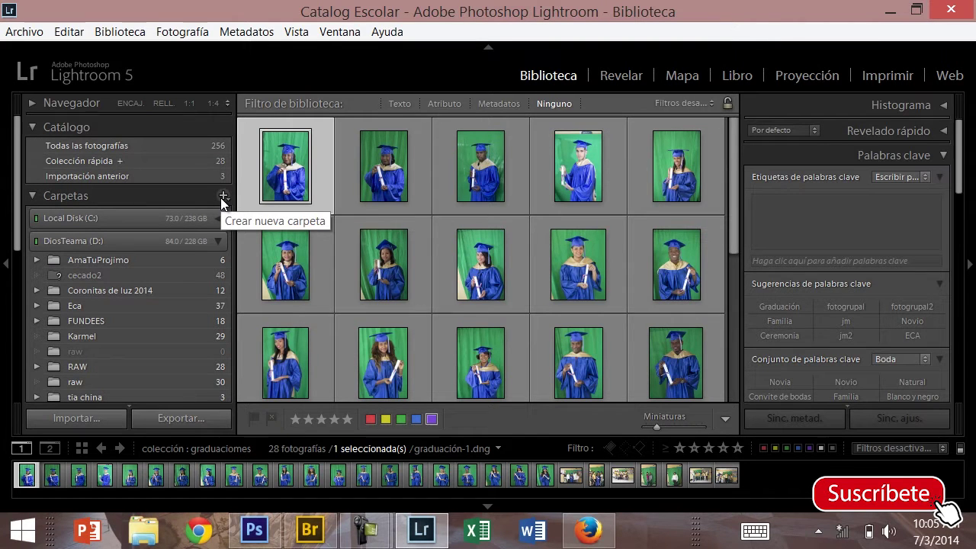
- Add the folder D:\XDiskAdvance\r.escolar2014\Coronitas de luz 2014 as the import source
{"action": "left_click", "coordinate": [225, 196]}
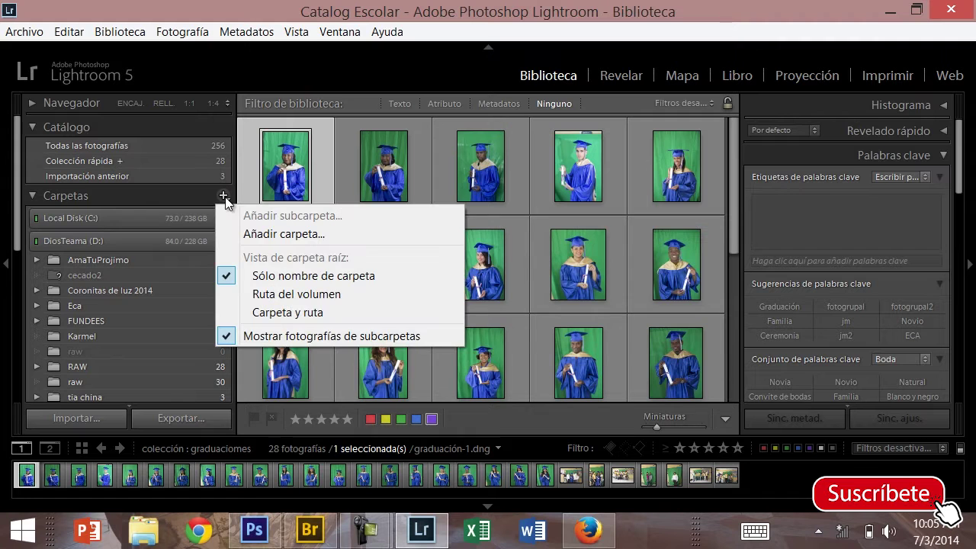
{"action": "left_click", "coordinate": [280, 233]}
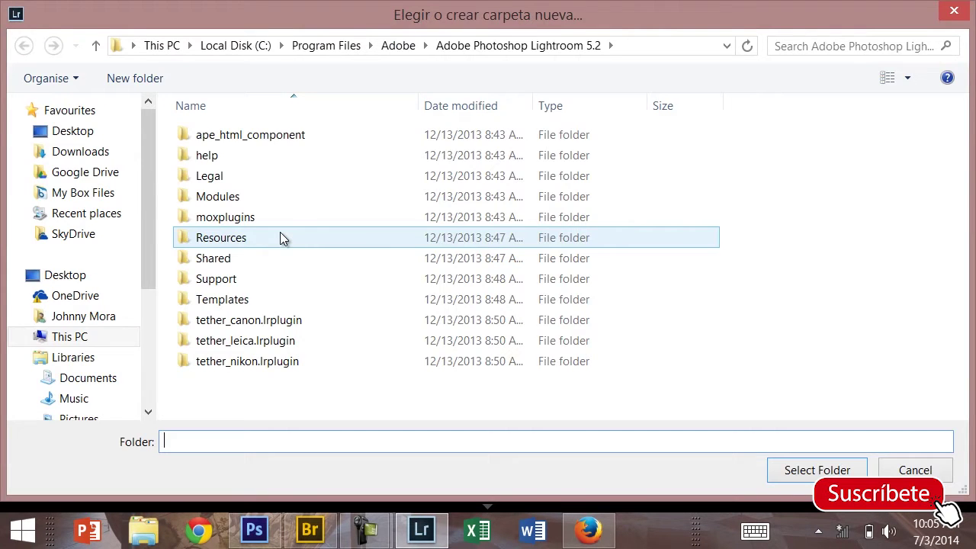
{"action": "left_click_drag", "start_coordinate": [148, 274], "coordinate": [147, 354]}
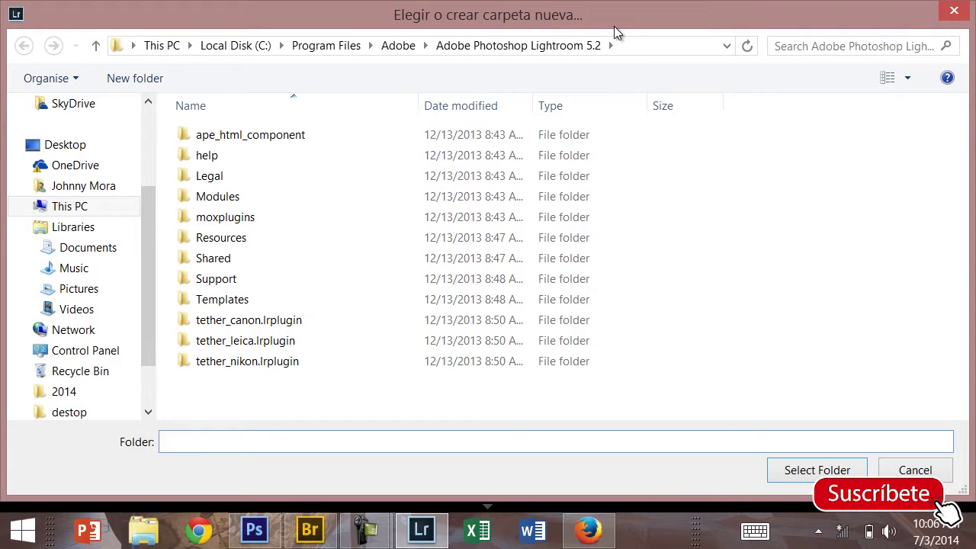
{"action": "left_click", "coordinate": [243, 46]}
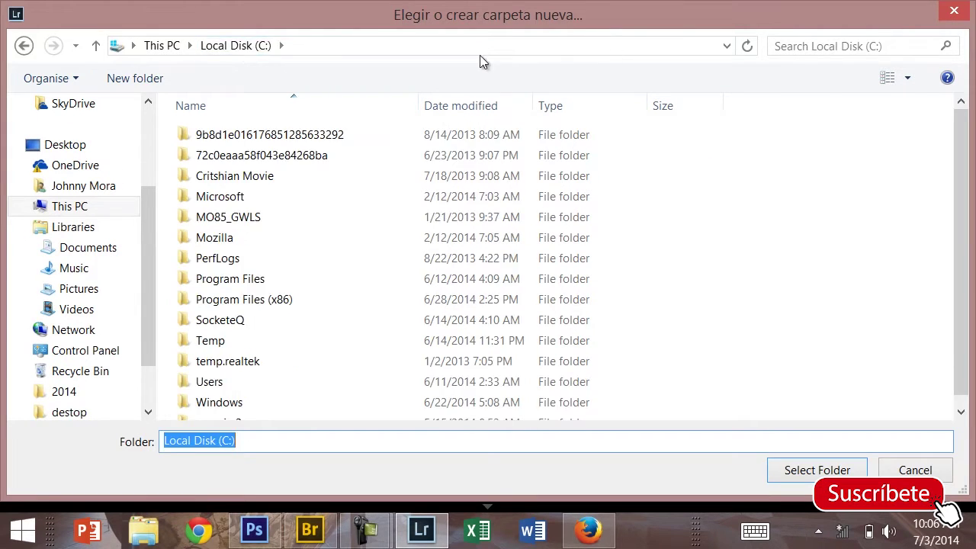
{"action": "left_click", "coordinate": [164, 40]}
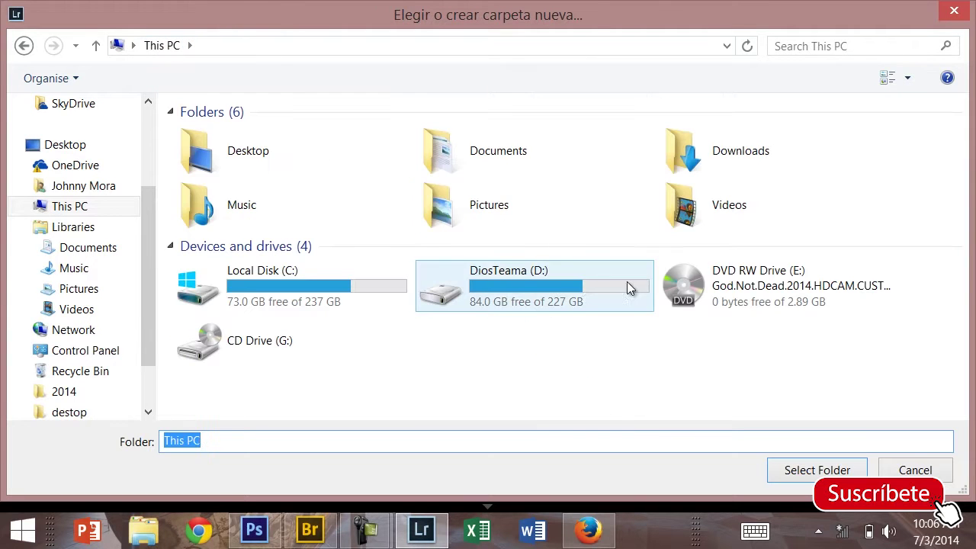
{"action": "double_click", "coordinate": [461, 282]}
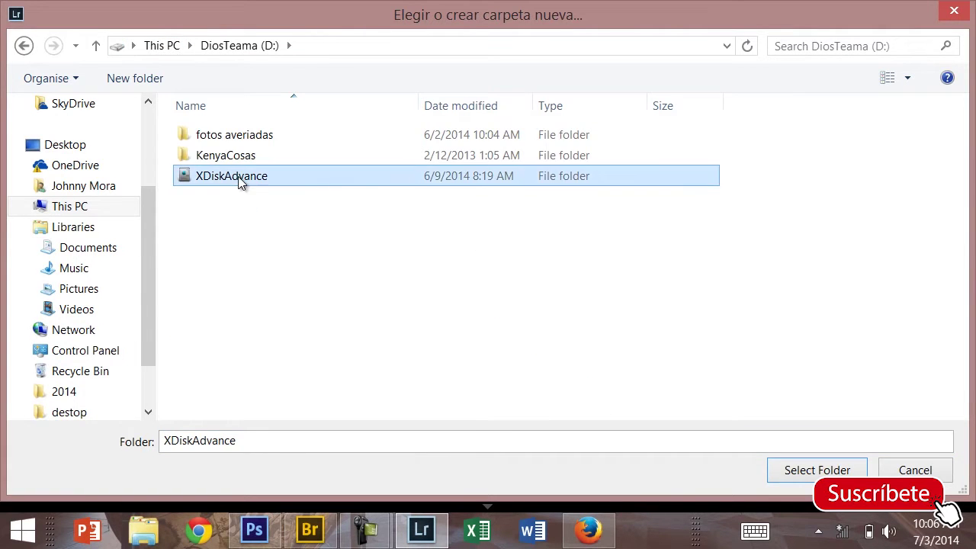
{"action": "double_click", "coordinate": [238, 177]}
{"action": "double_click", "coordinate": [329, 169]}
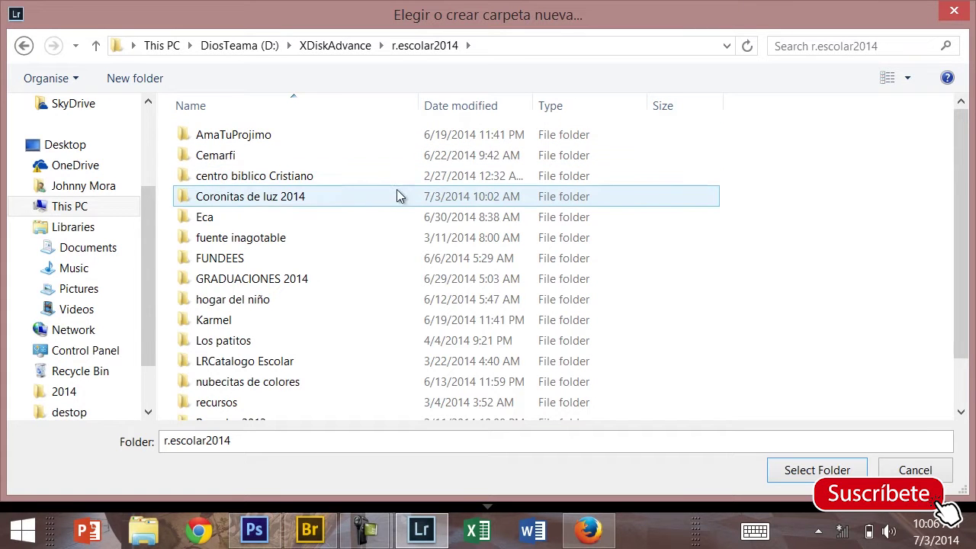
{"action": "left_click", "coordinate": [265, 200]}
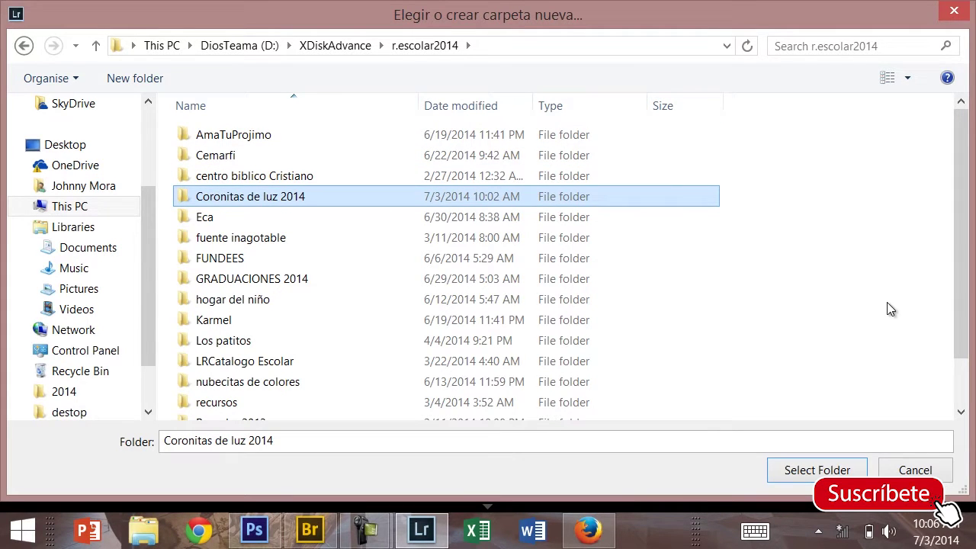
{"action": "left_click", "coordinate": [807, 476]}
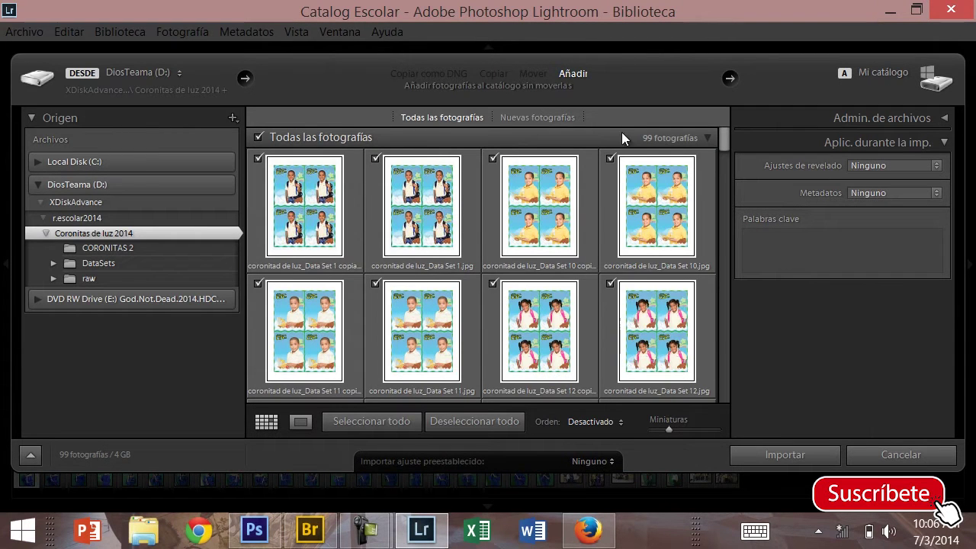
- Scroll through the Coronitas de luz 2014 import list and uncheck all its photos
{"action": "scroll", "coordinate": [601, 259], "scroll_direction": "down", "scroll_amount": 5}
{"action": "scroll", "coordinate": [598, 259], "scroll_direction": "down", "scroll_amount": 5}
{"action": "scroll", "coordinate": [595, 259], "scroll_direction": "down", "scroll_amount": 5}
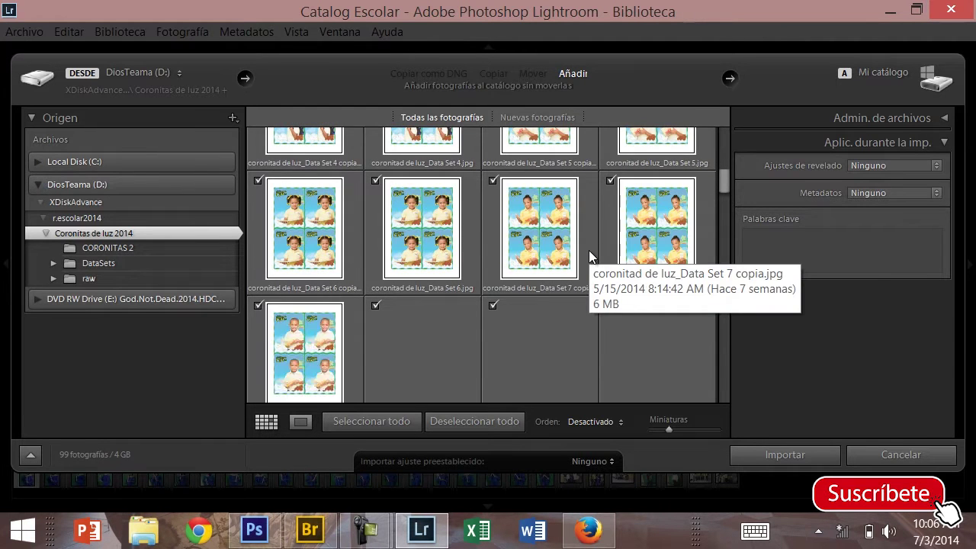
{"action": "scroll", "coordinate": [589, 250], "scroll_direction": "down", "scroll_amount": 5}
{"action": "scroll", "coordinate": [592, 241], "scroll_direction": "down", "scroll_amount": 3}
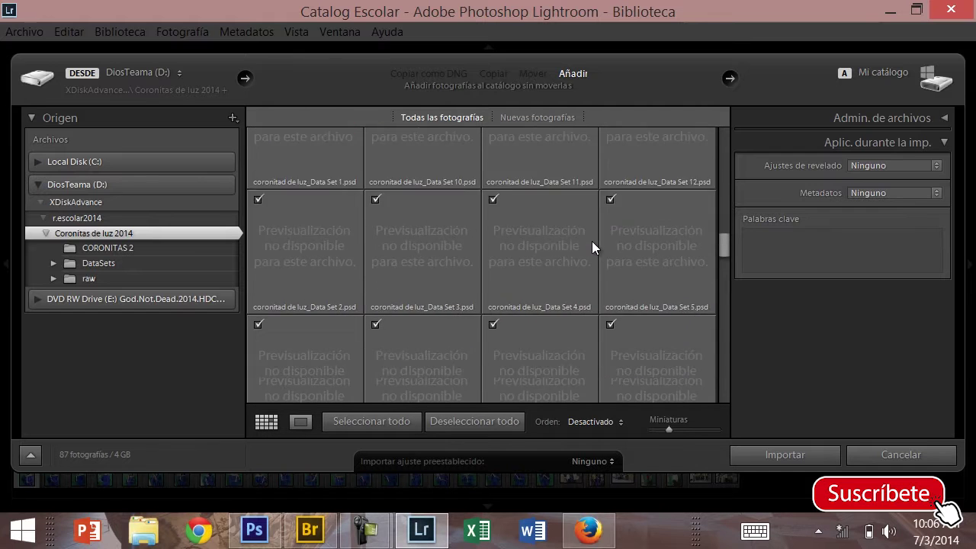
{"action": "scroll", "coordinate": [591, 241], "scroll_direction": "down", "scroll_amount": 3}
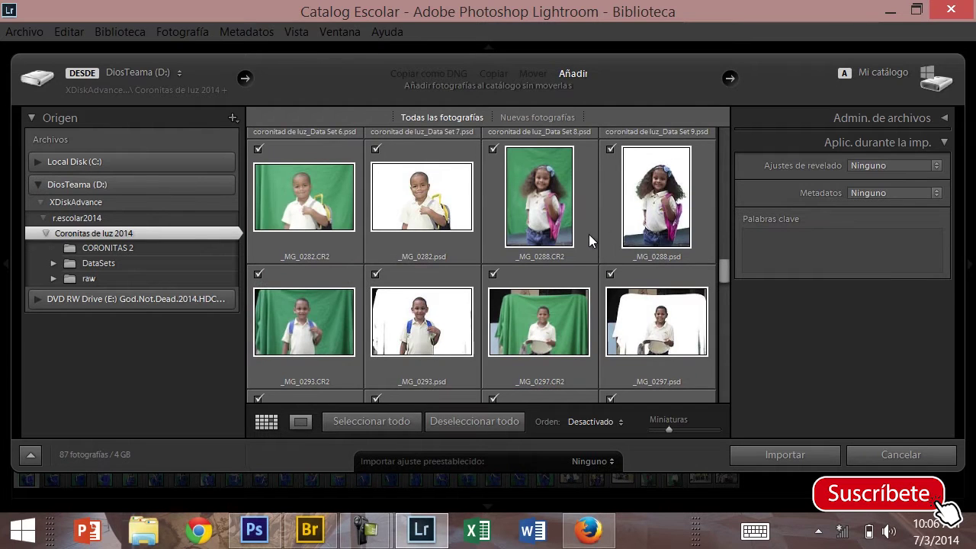
{"action": "scroll", "coordinate": [589, 234], "scroll_direction": "down", "scroll_amount": 2}
{"action": "left_click", "coordinate": [468, 421]}
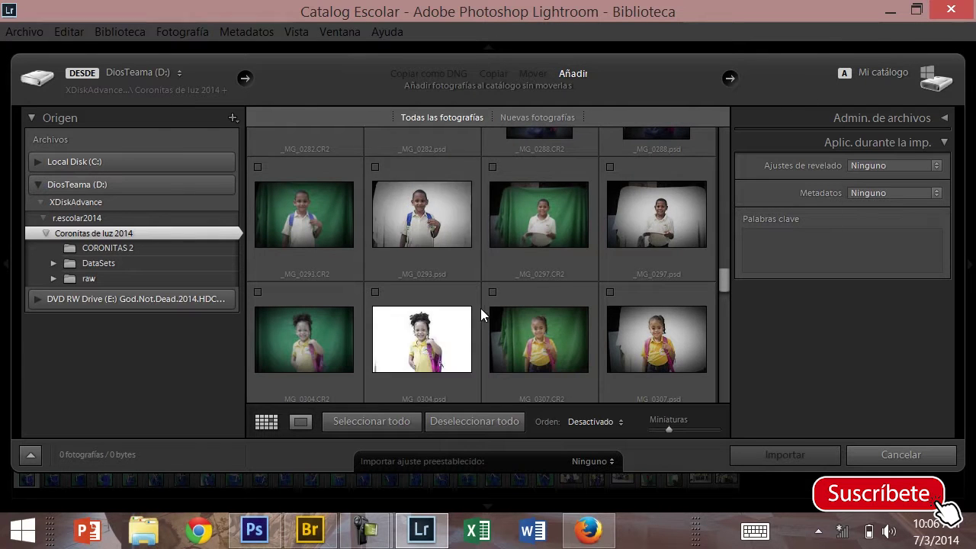
- Check _MG_0293, 0297, 0304, 0307, 0312, 0315 and 0320 CR2 photos and import them
{"action": "left_click", "coordinate": [493, 167]}
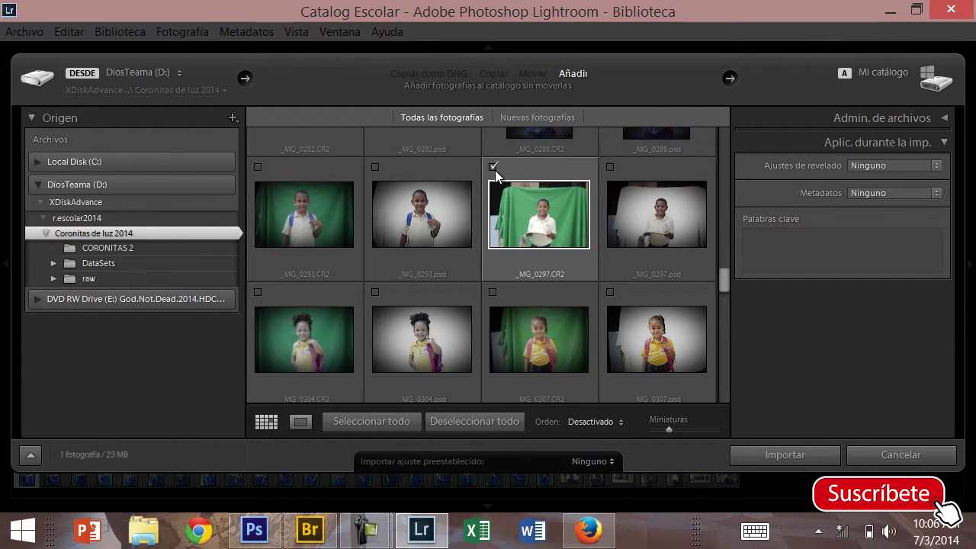
{"action": "left_click", "coordinate": [495, 293]}
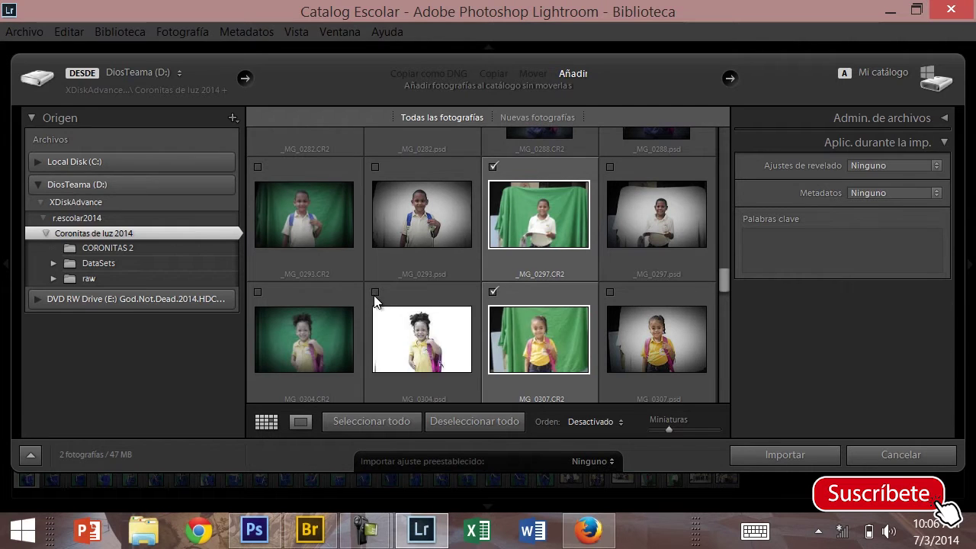
{"action": "left_click", "coordinate": [258, 292]}
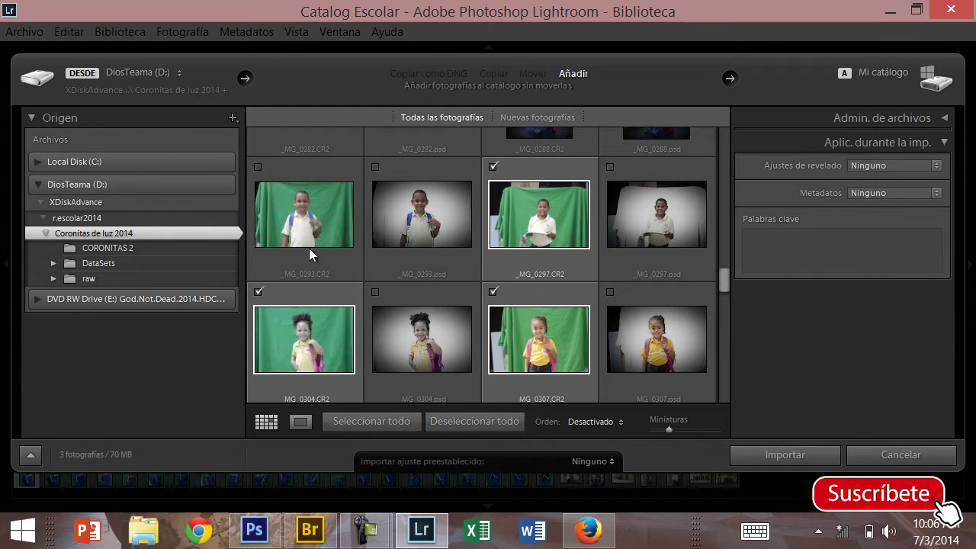
{"action": "left_click", "coordinate": [259, 167]}
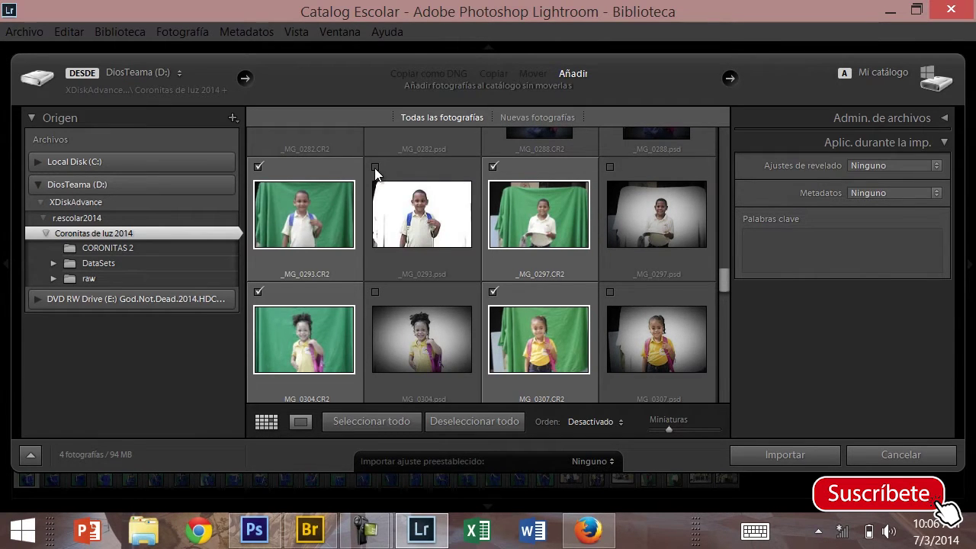
{"action": "scroll", "coordinate": [627, 324], "scroll_direction": "down", "scroll_amount": 2}
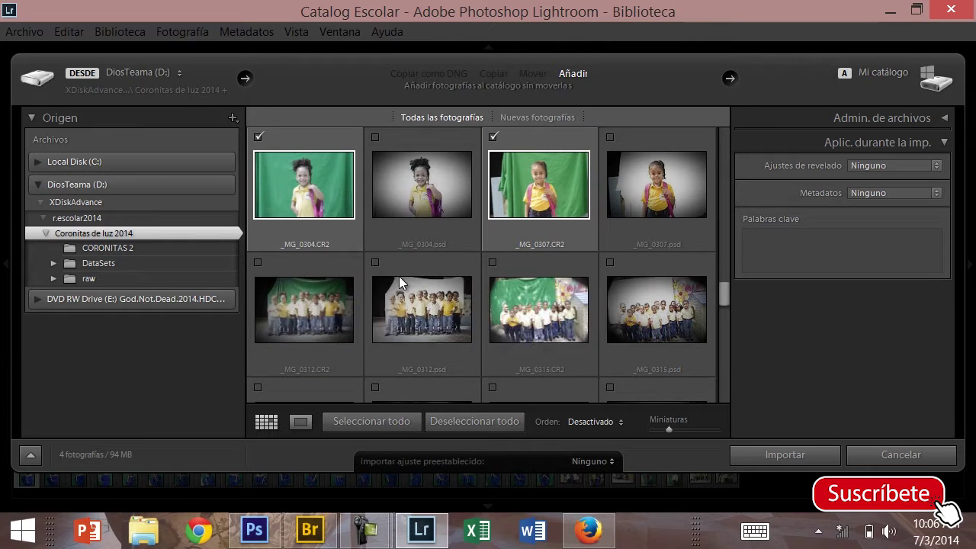
{"action": "left_click", "coordinate": [257, 263]}
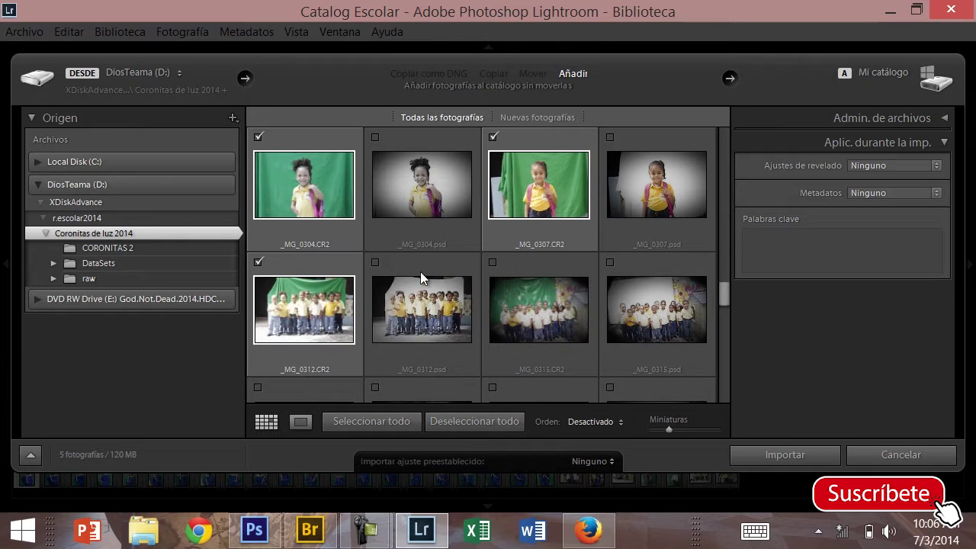
{"action": "left_click", "coordinate": [493, 262]}
{"action": "scroll", "coordinate": [603, 275], "scroll_direction": "down", "scroll_amount": 1}
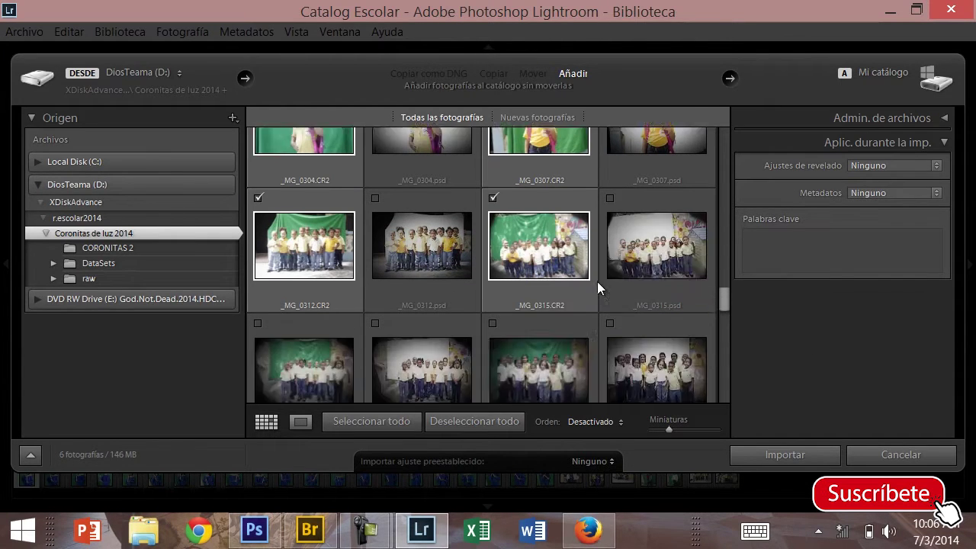
{"action": "scroll", "coordinate": [598, 281], "scroll_direction": "down", "scroll_amount": 2}
{"action": "left_click", "coordinate": [493, 237]}
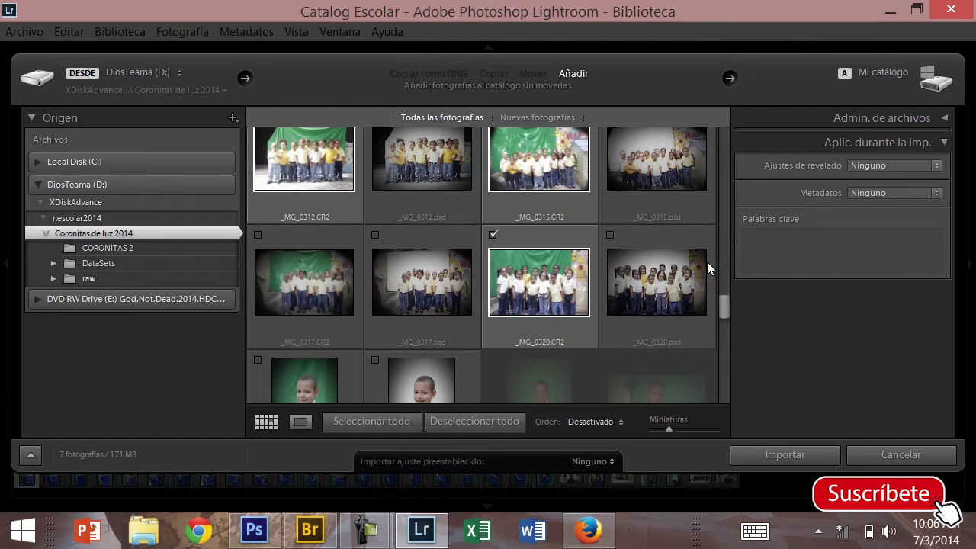
{"action": "left_click", "coordinate": [783, 452]}
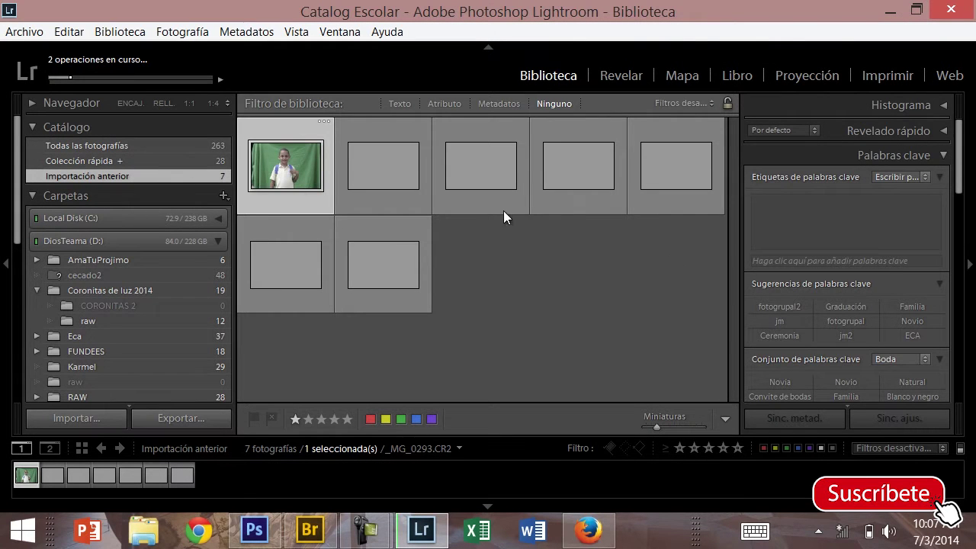
- Wait for the seven-photo import to finish and dismiss the smart previews notice
{"action": "scroll", "coordinate": [190, 297], "scroll_direction": "down", "scroll_amount": 1}
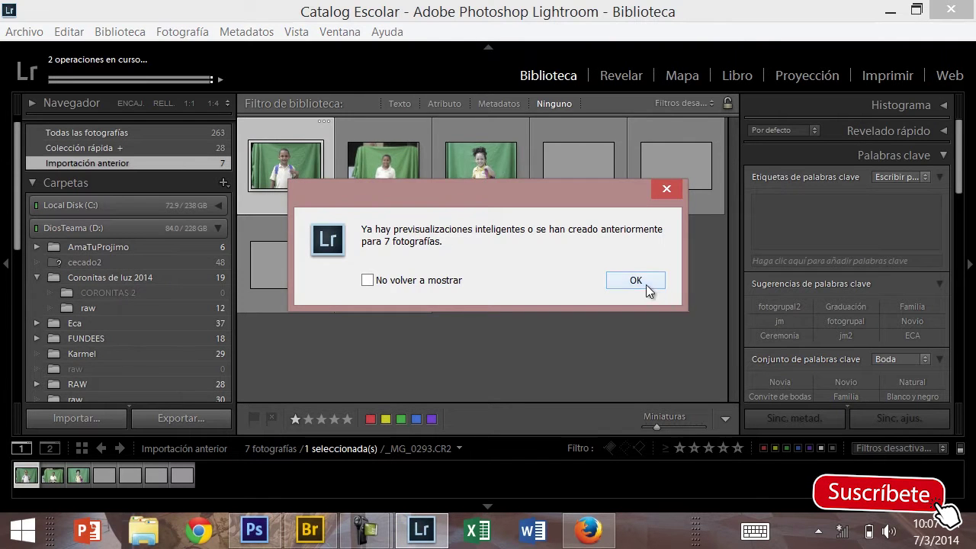
{"action": "left_click", "coordinate": [636, 281]}
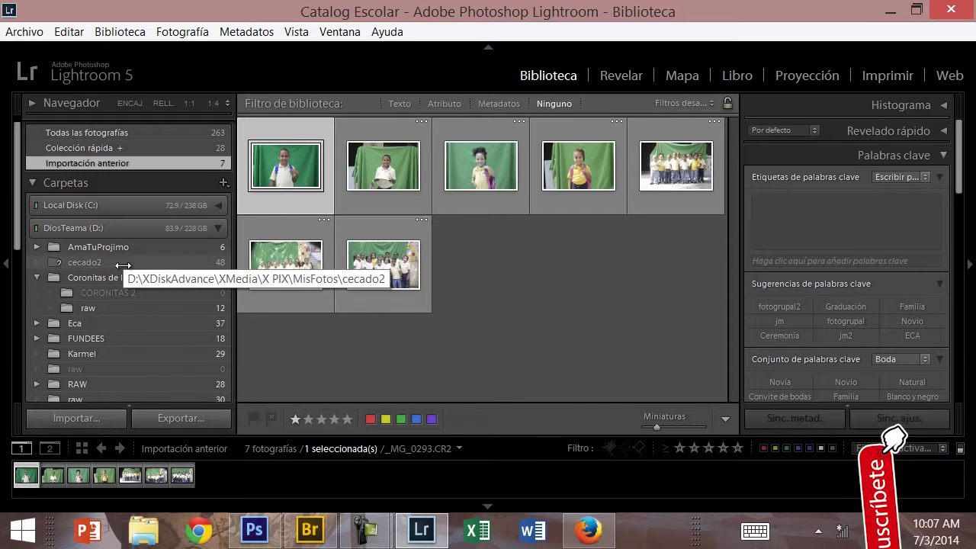
{"action": "scroll", "coordinate": [120, 260], "scroll_direction": "down", "scroll_amount": 5}
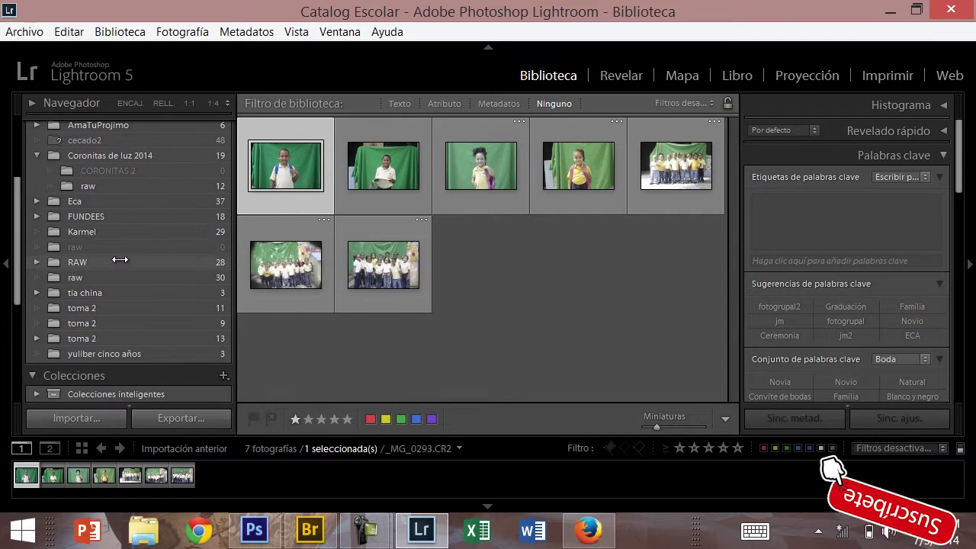
{"action": "scroll", "coordinate": [160, 334], "scroll_direction": "up", "scroll_amount": 5}
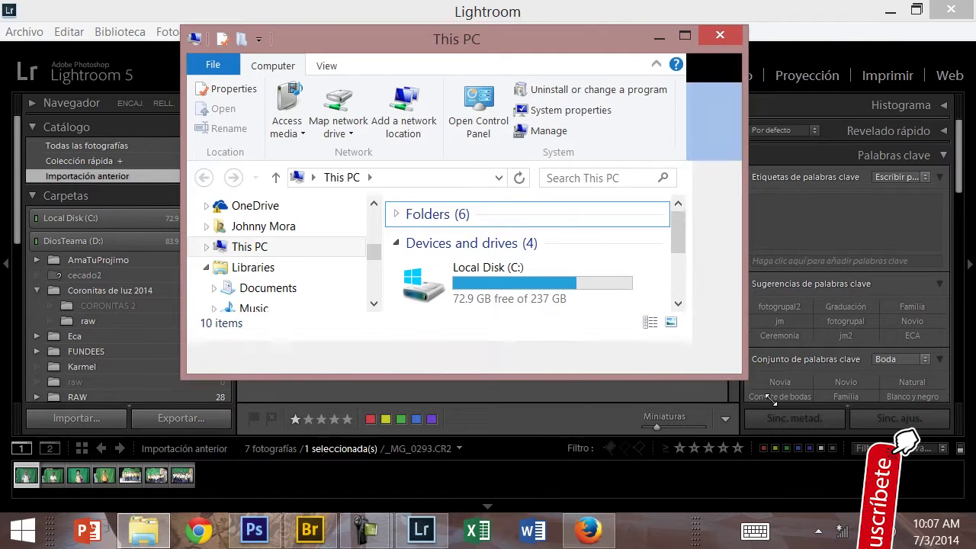
- Enlarge the This PC window by its corner, then close it
{"action": "left_click_drag", "start_coordinate": [691, 340], "coordinate": [898, 500]}
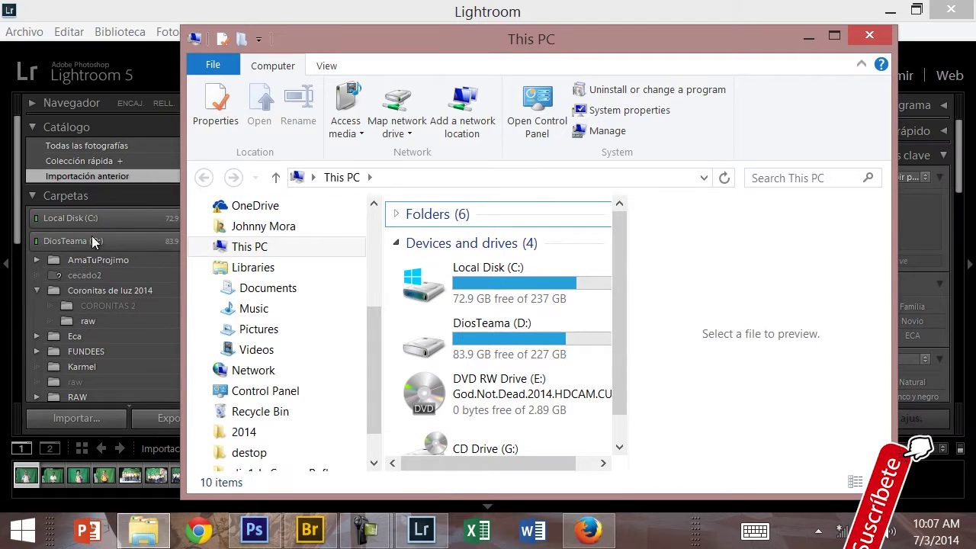
{"action": "left_click", "coordinate": [874, 36]}
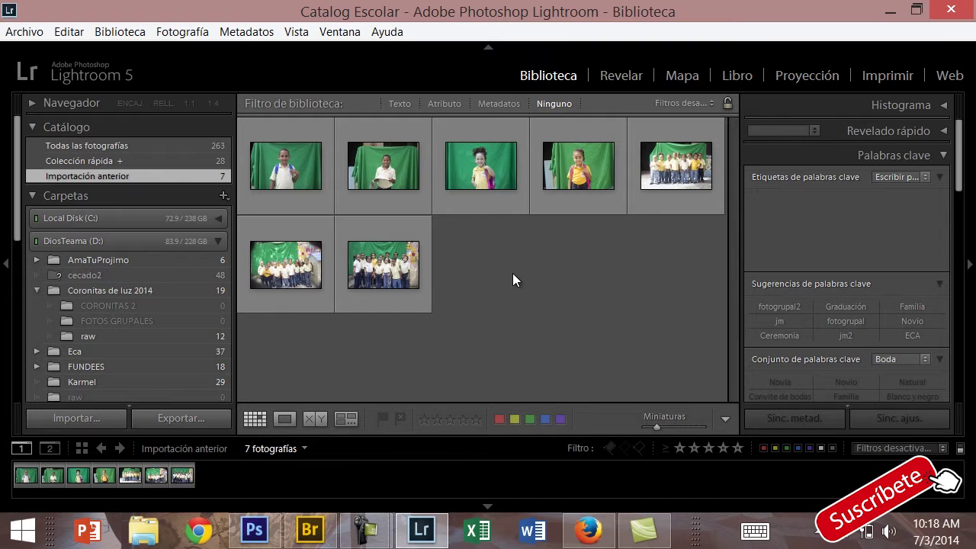
- Show Coronitas de luz 2014 and select group photos _MG_0312, _MG_0315 and _MG_0320
{"action": "left_click", "coordinate": [112, 294]}
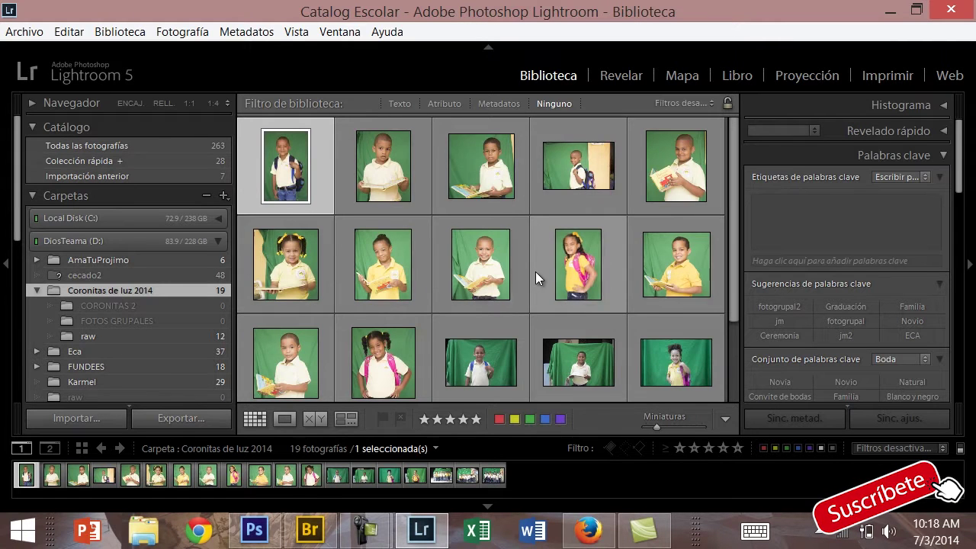
{"action": "scroll", "coordinate": [533, 271], "scroll_direction": "down", "scroll_amount": 3}
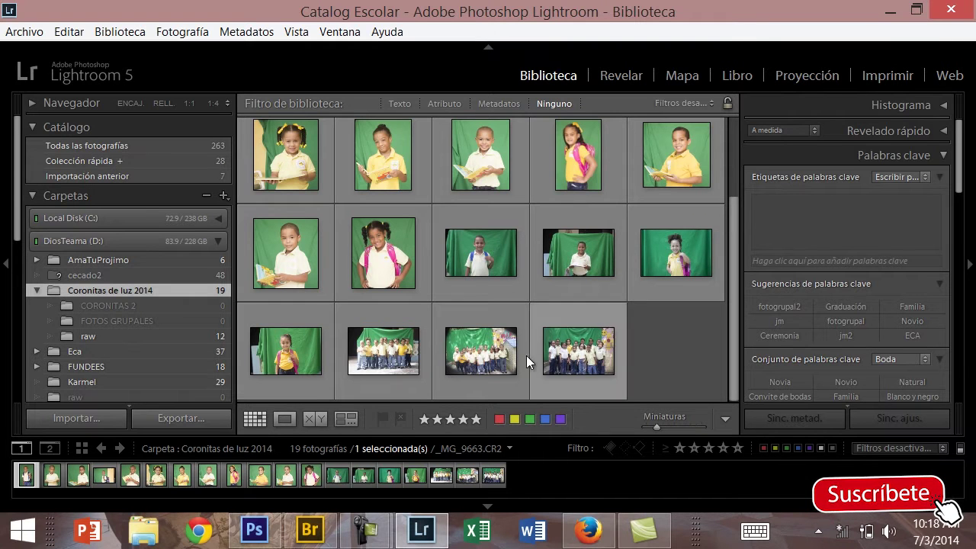
{"action": "left_click", "coordinate": [381, 359], "text": "shift"}
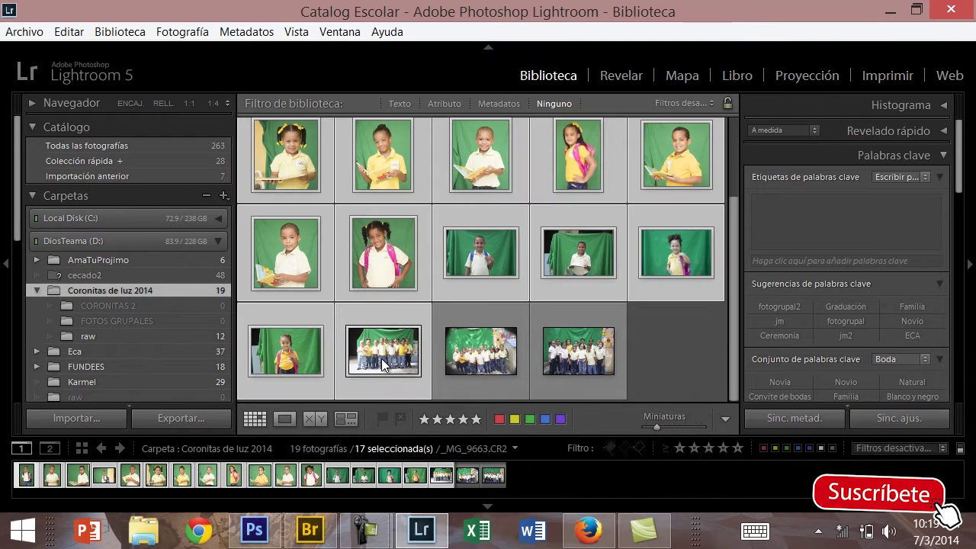
{"action": "left_click", "coordinate": [645, 357]}
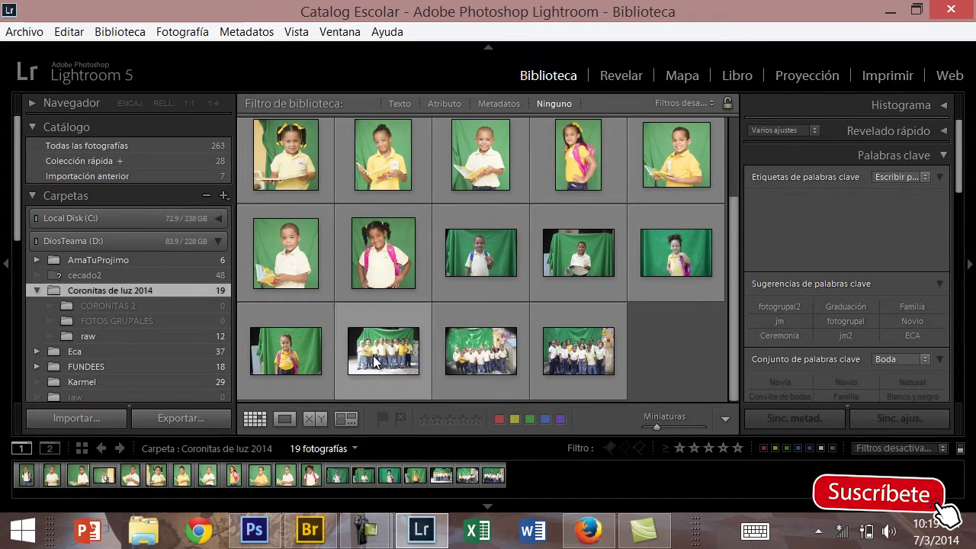
{"action": "left_click", "coordinate": [374, 362]}
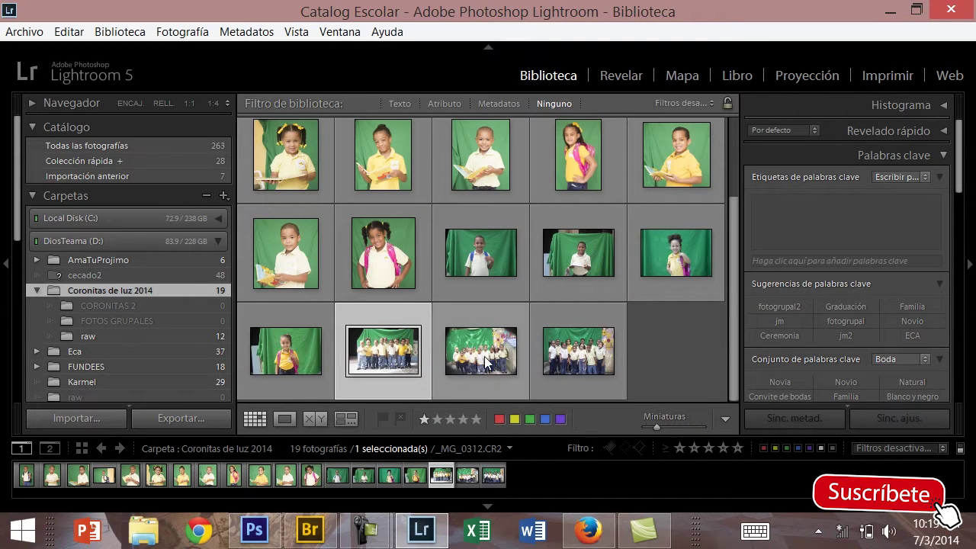
{"action": "left_click", "coordinate": [485, 362], "text": "ctrl"}
{"action": "left_click", "coordinate": [577, 357], "text": "ctrl"}
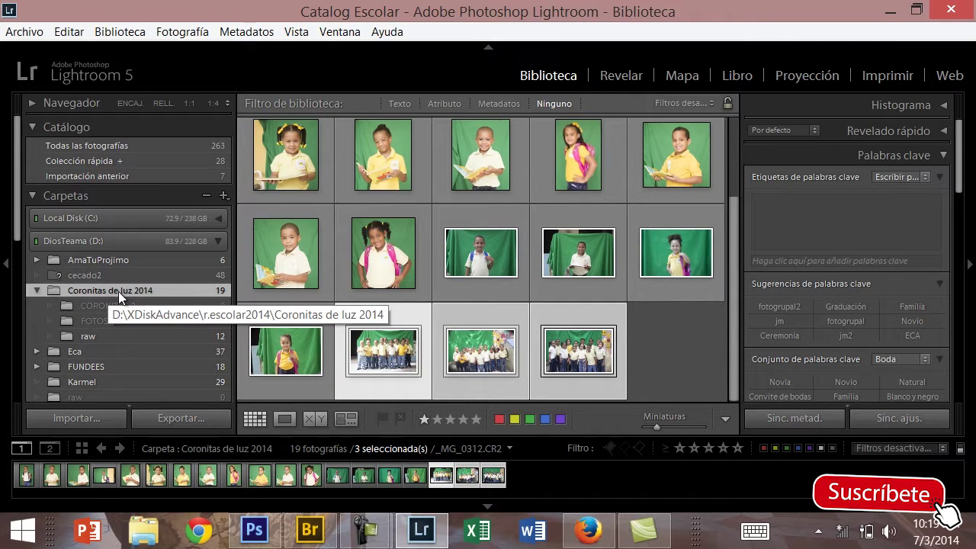
- Create subfolder FOTOS GRUPALES 2 including the selected photos, view it, then switch to Bridge
{"action": "left_click", "coordinate": [224, 196]}
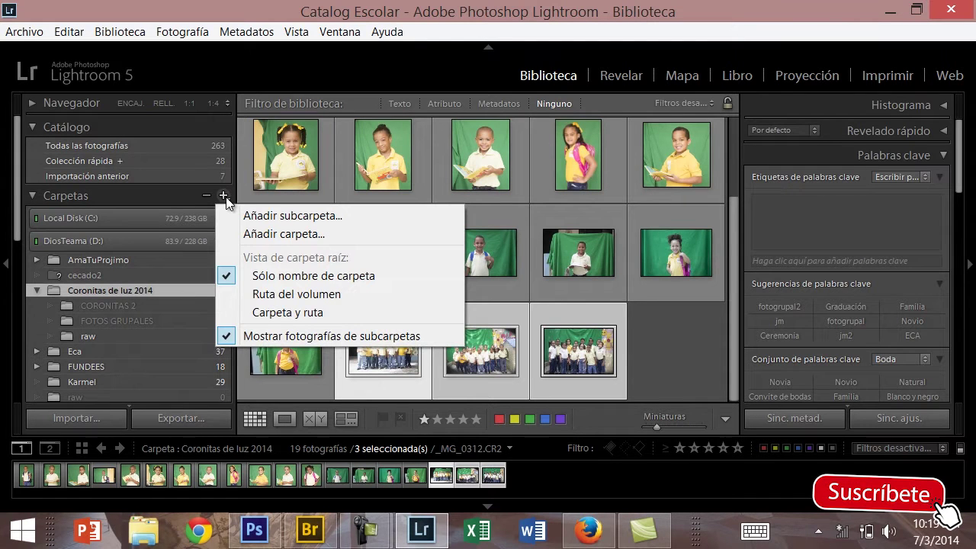
{"action": "left_click", "coordinate": [258, 215]}
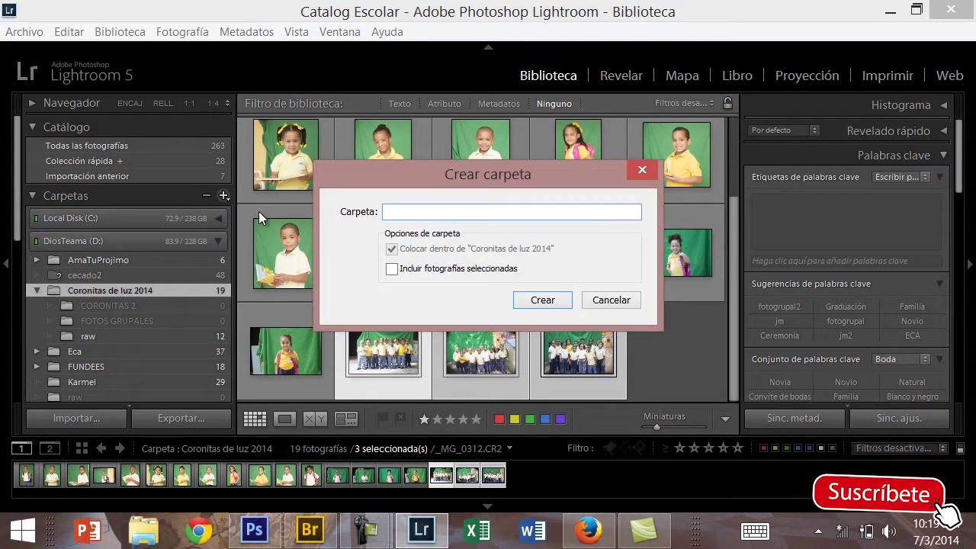
{"action": "type", "text": "FOTOS G"}
{"action": "type", "text": "RUPALES 2"}
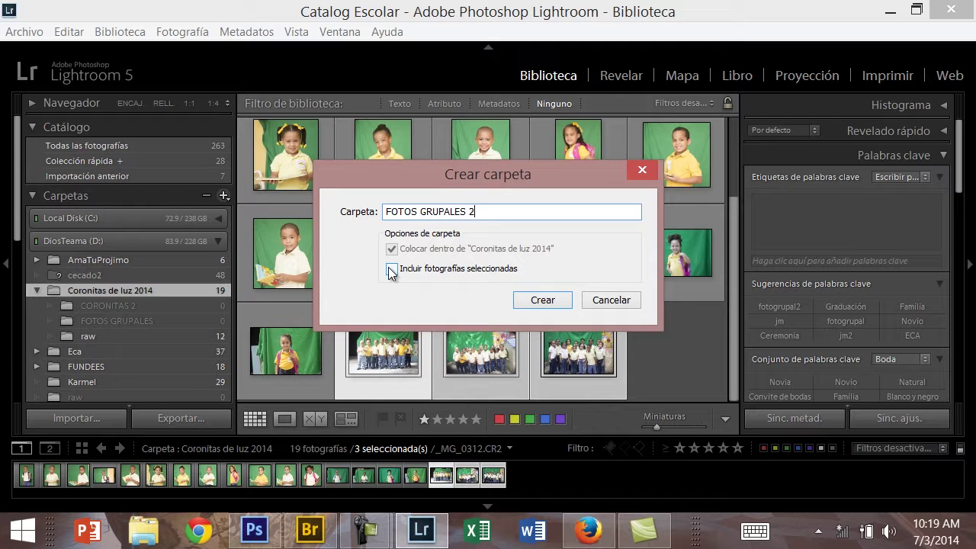
{"action": "left_click", "coordinate": [391, 269]}
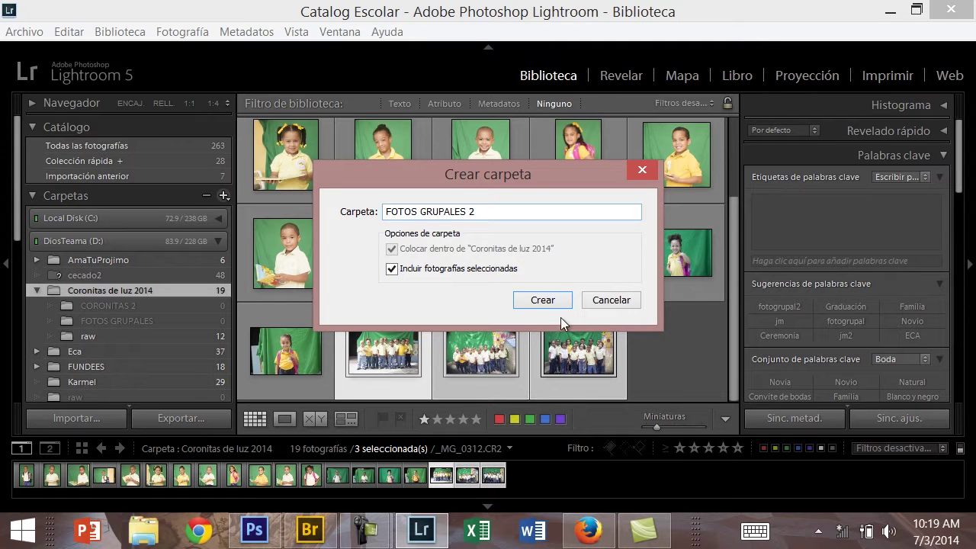
{"action": "left_click", "coordinate": [541, 301]}
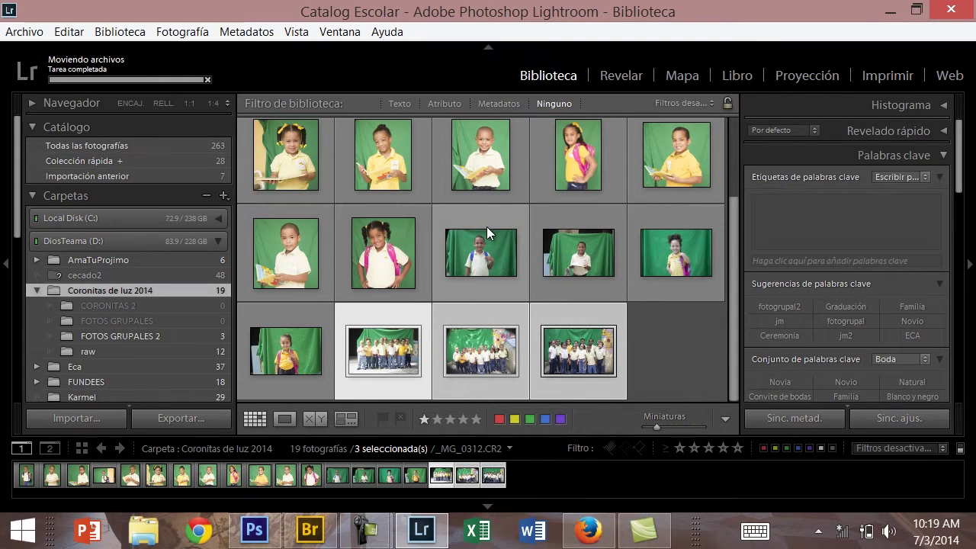
{"action": "left_click", "coordinate": [104, 336]}
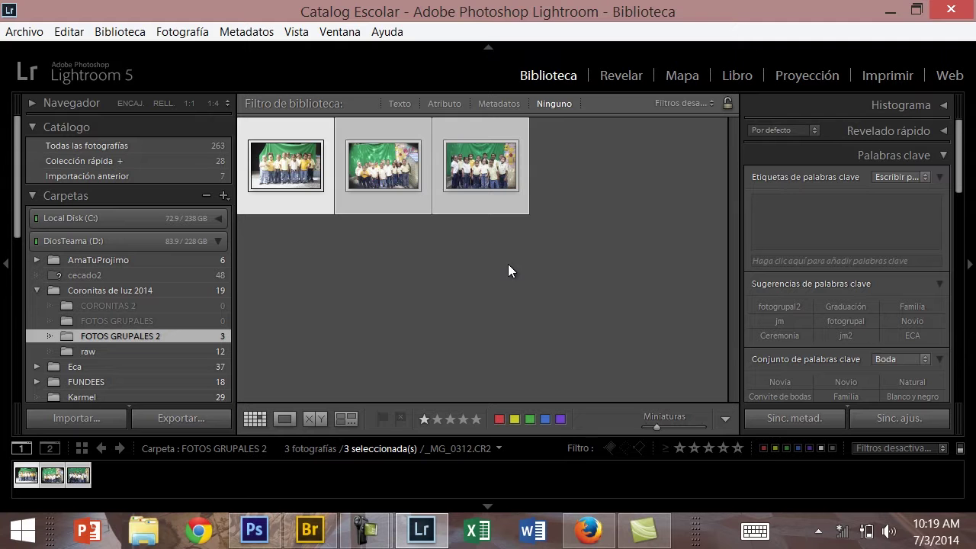
{"action": "left_click", "coordinate": [310, 531]}
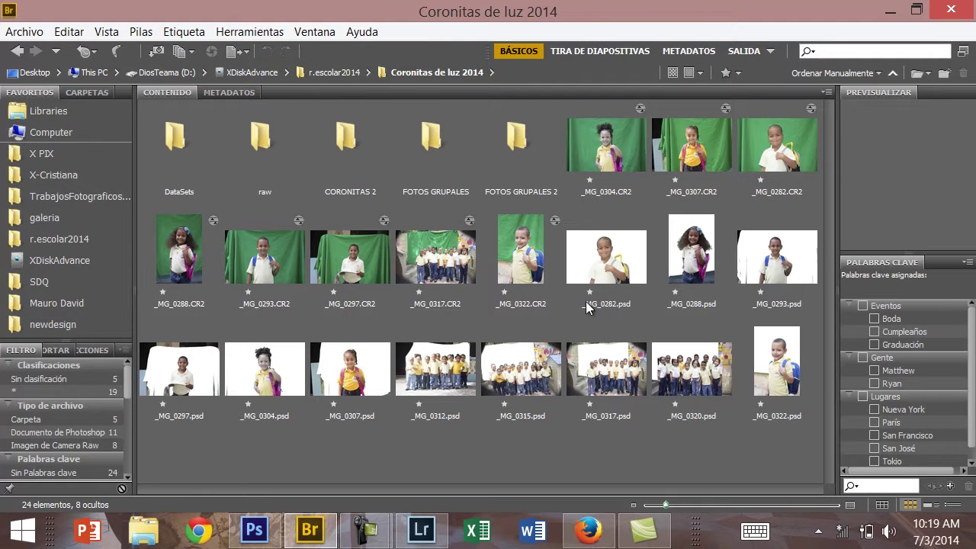
- Open the FOTOS GRUPALES 2 folder in Bridge's Contenido panel
{"action": "double_click", "coordinate": [512, 146]}
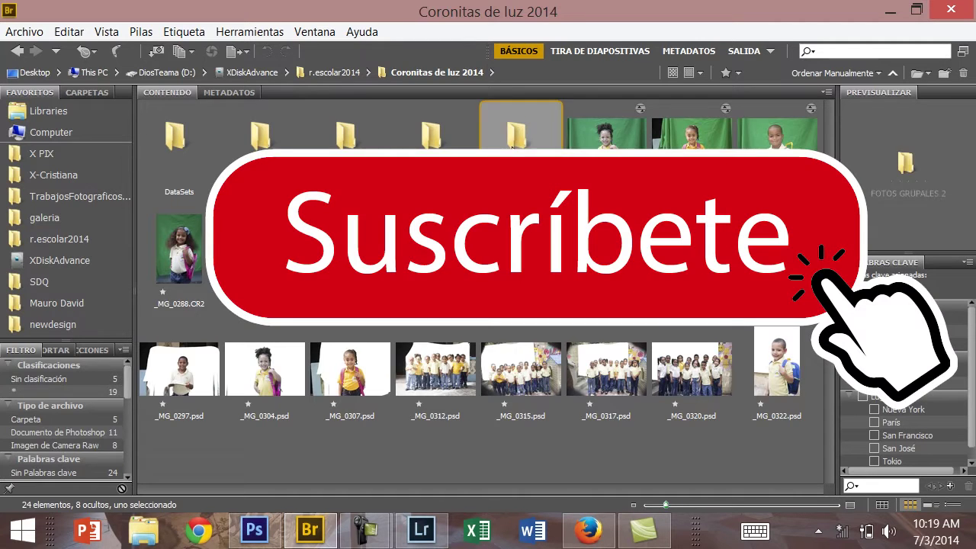